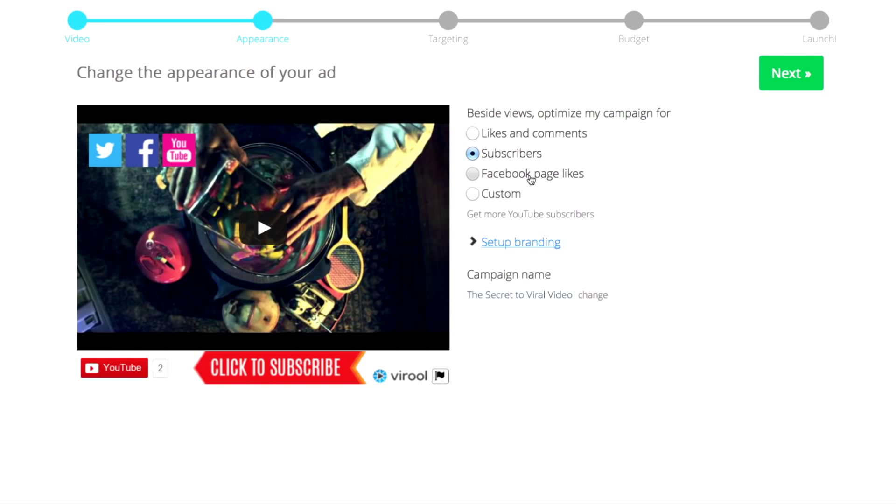
{"action": "left_click", "coordinate": [505, 195]}
{"action": "key", "text": "Tab"}
{"action": "type", "text": "www.yourwebsite.com"}
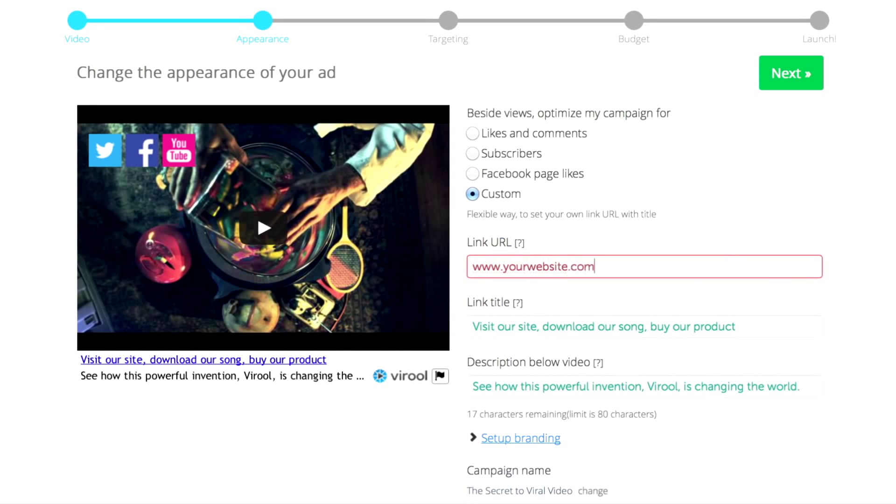
Set the ad's branding to be sponsored by Virool and proceed to targeting
{"action": "left_click", "coordinate": [514, 448]}
{"action": "left_click", "coordinate": [512, 488]}
{"action": "type", "text": "Virool"}
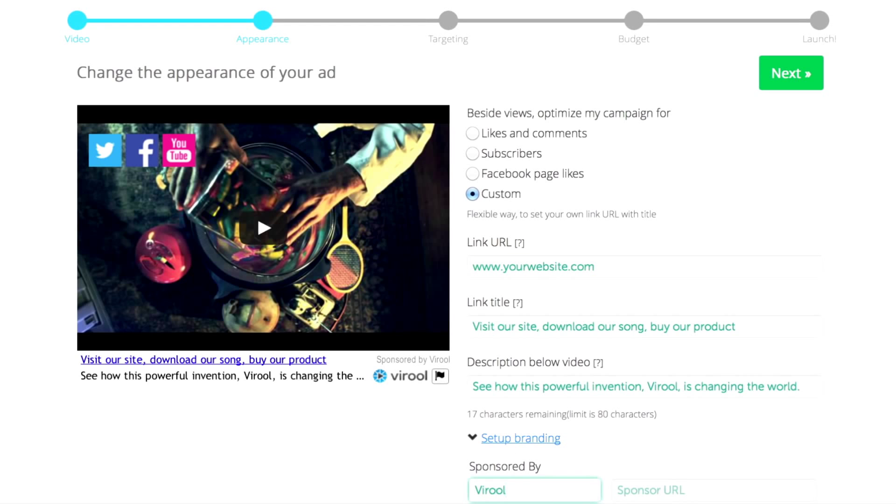
{"action": "left_click", "coordinate": [794, 74]}
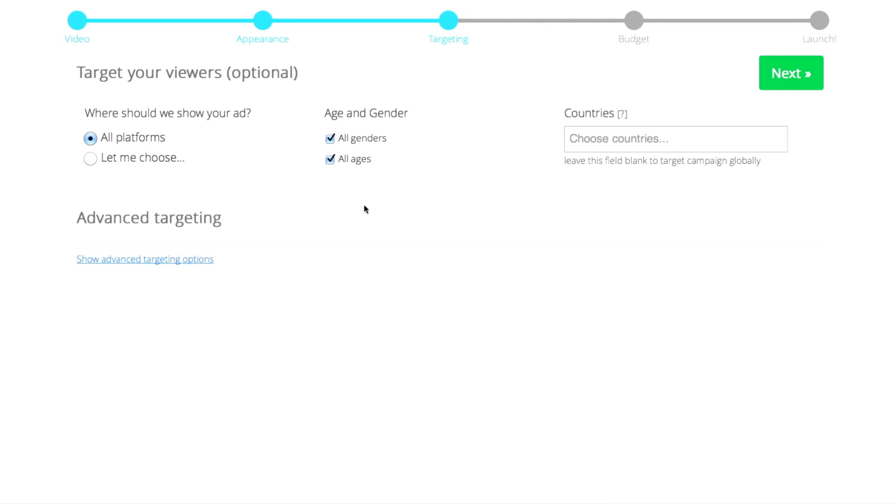
Switch to choosing ad platforms individually and target males only, excluding the Under 13 and 14-17 age groups
{"action": "left_click", "coordinate": [140, 161]}
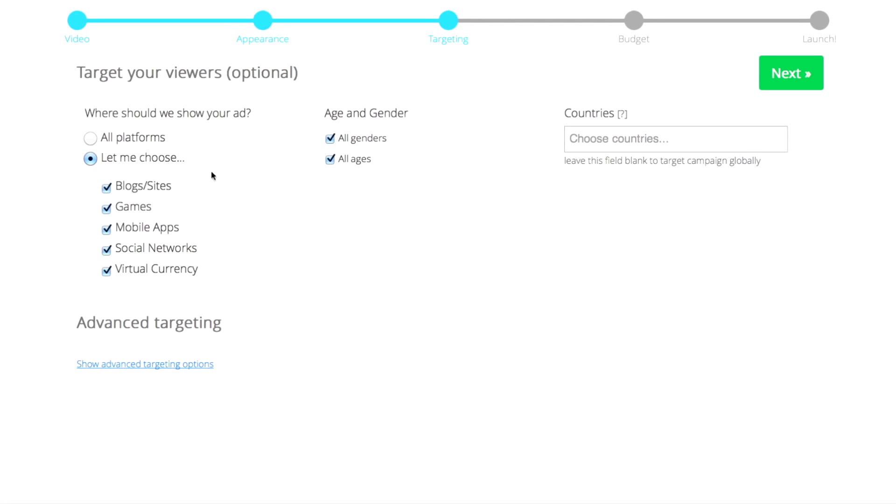
{"action": "left_click", "coordinate": [345, 139]}
{"action": "left_click", "coordinate": [346, 160]}
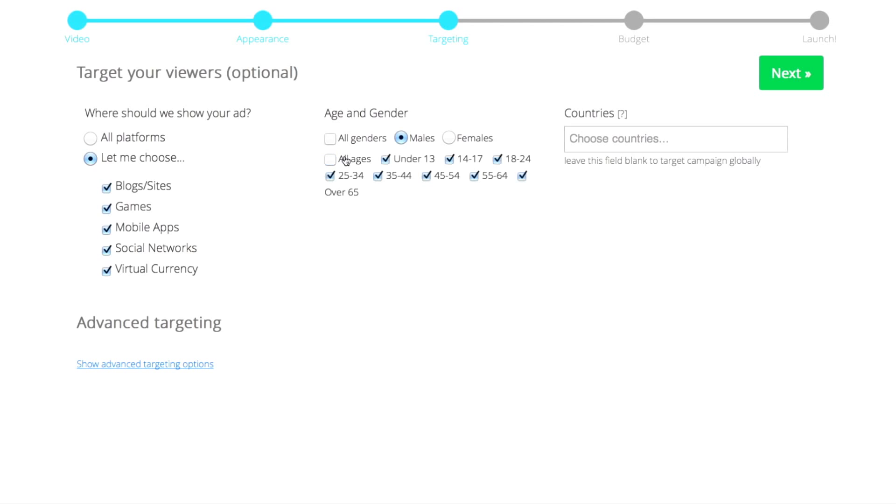
{"action": "left_click", "coordinate": [407, 162]}
{"action": "left_click", "coordinate": [466, 161]}
Limit the campaign's target countries to the United States
{"action": "left_click", "coordinate": [635, 137]}
{"action": "type", "text": "united"}
{"action": "key", "text": "Return"}
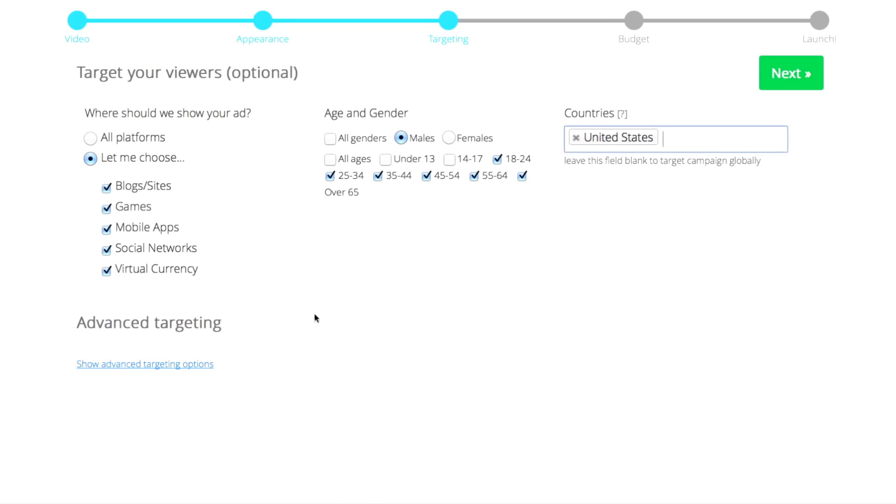
In the advanced targeting options, choose target devices individually and exclude Android and other mobile devices, keeping desktops, laptops and iOS
{"action": "left_click", "coordinate": [180, 364]}
{"action": "scroll", "coordinate": [178, 363], "scroll_direction": "down", "scroll_amount": 5}
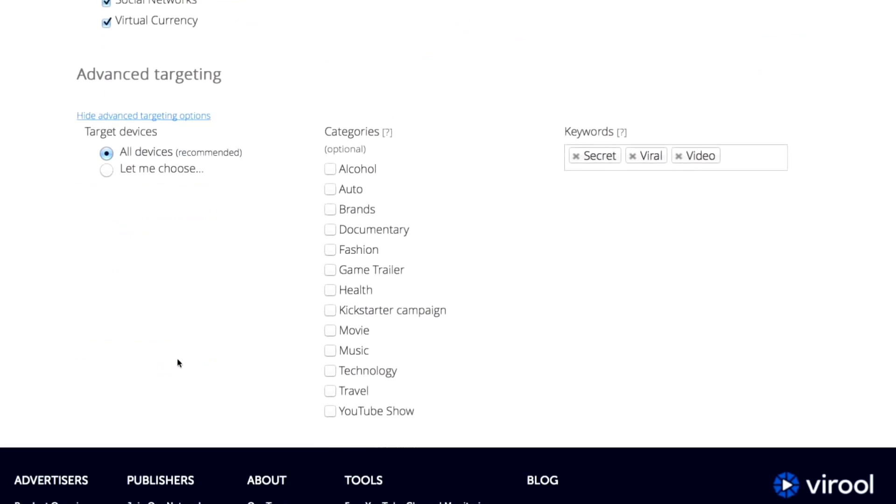
{"action": "left_click", "coordinate": [163, 174]}
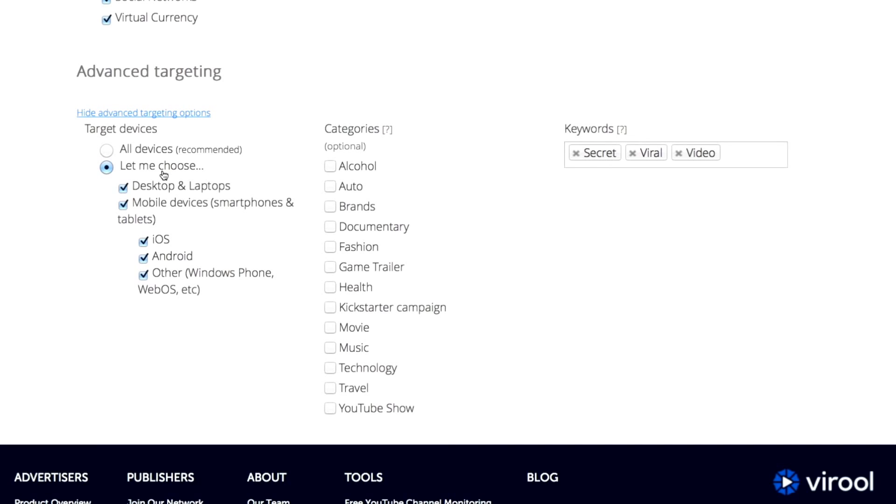
{"action": "left_click", "coordinate": [161, 257]}
{"action": "left_click", "coordinate": [158, 273]}
Assign the campaign to the Brands and Technology categories and proceed to the budget
{"action": "left_click", "coordinate": [365, 211]}
{"action": "left_click", "coordinate": [356, 373]}
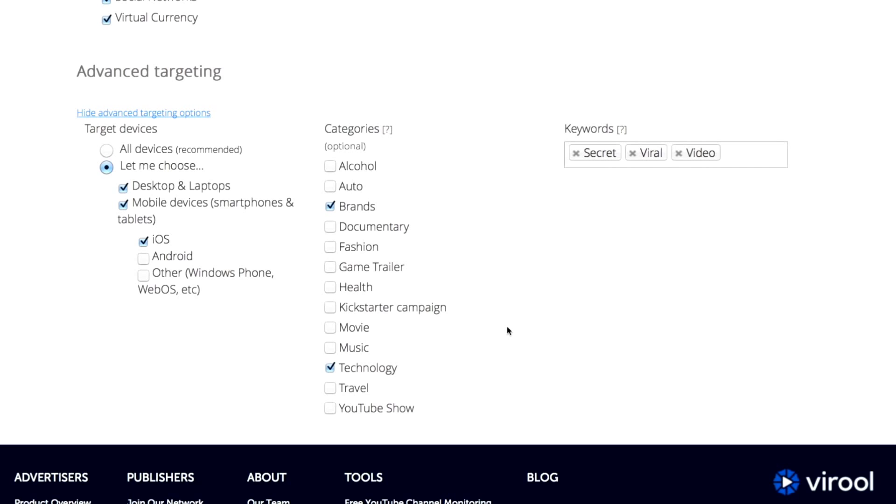
{"action": "scroll", "coordinate": [509, 330], "scroll_direction": "up", "scroll_amount": 5}
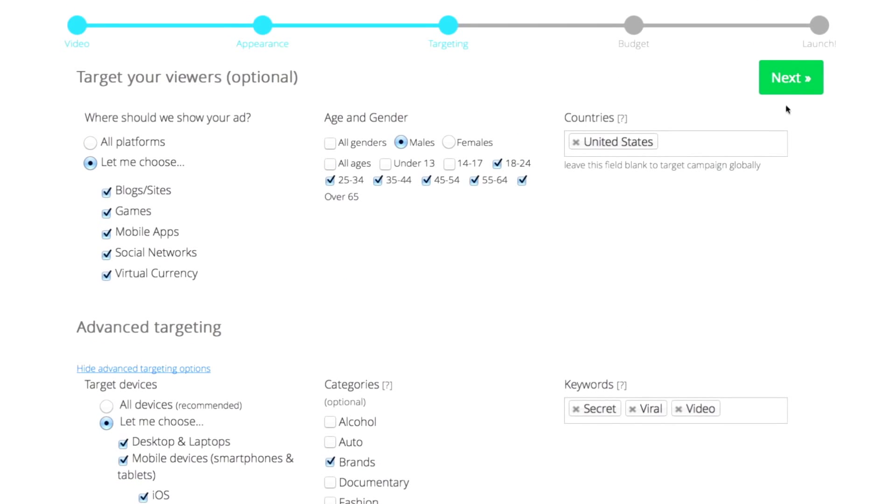
{"action": "left_click", "coordinate": [788, 91]}
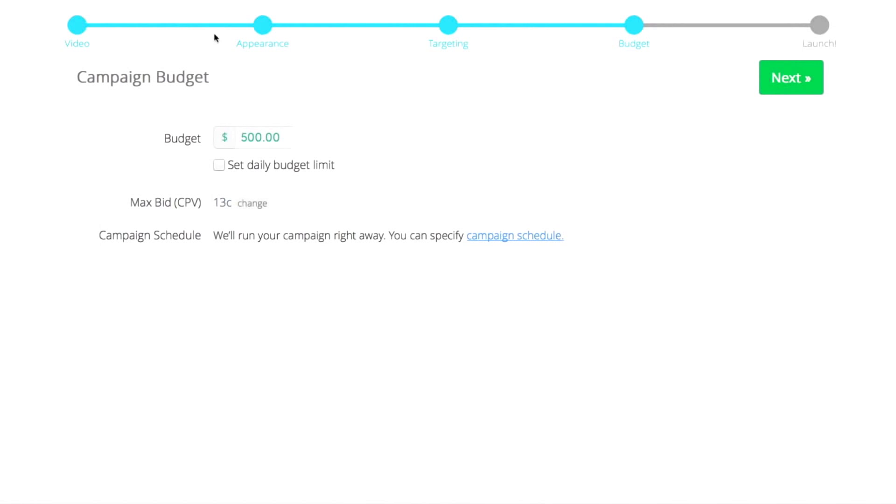
Set the campaign budget to $5000.00 and enable a daily budget limit
{"action": "double_click", "coordinate": [254, 144]}
{"action": "type", "text": "5000"}
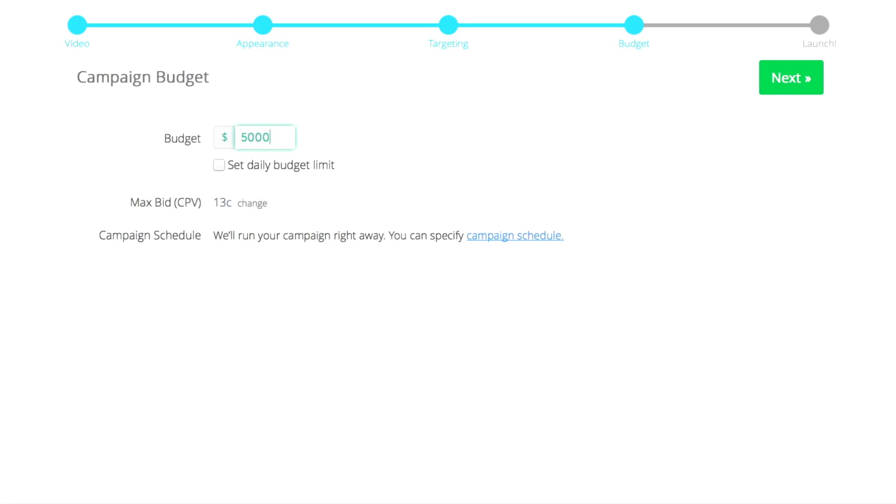
{"action": "type", "text": ".00"}
{"action": "left_click", "coordinate": [305, 166]}
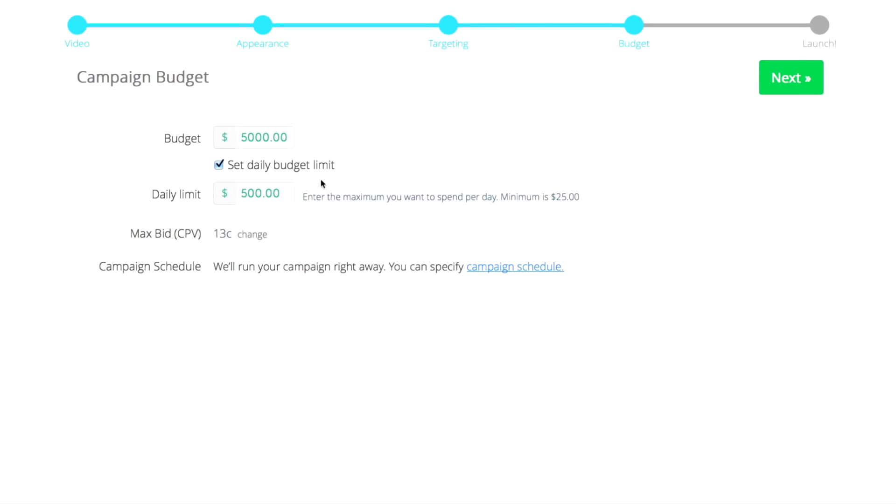
Change the maximum bid using the bid simulator breakdown, trying 10¢ and settling on 16¢
{"action": "left_click", "coordinate": [244, 234]}
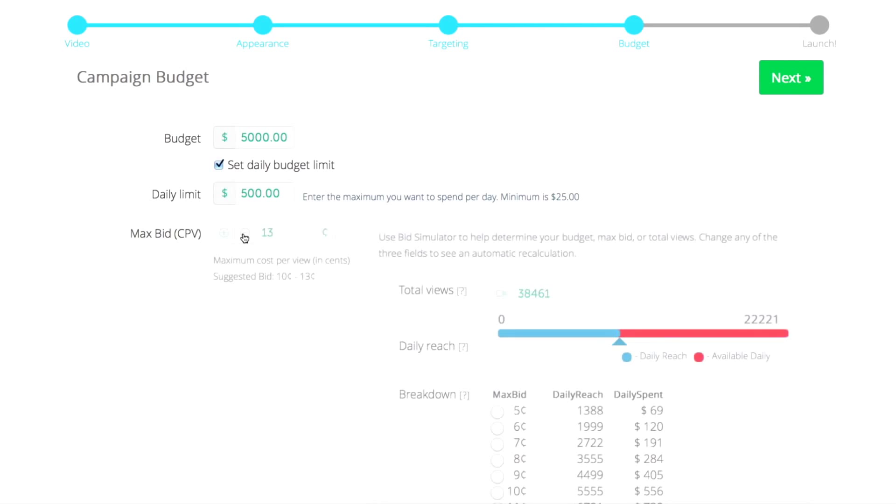
{"action": "scroll", "coordinate": [837, 274], "scroll_direction": "down", "scroll_amount": 5}
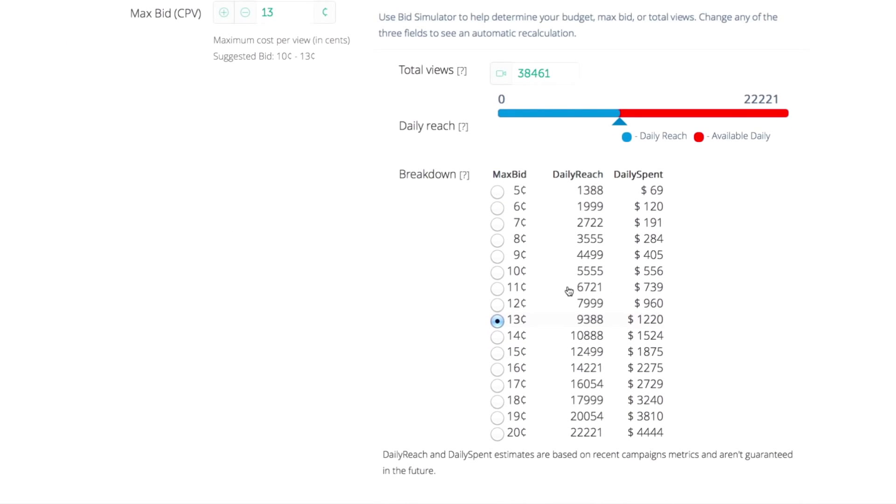
{"action": "left_click", "coordinate": [511, 279]}
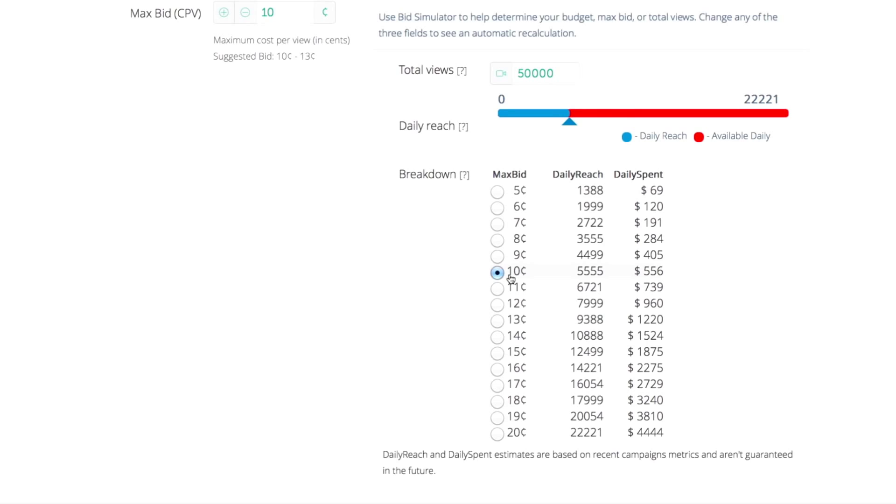
{"action": "left_click", "coordinate": [517, 371]}
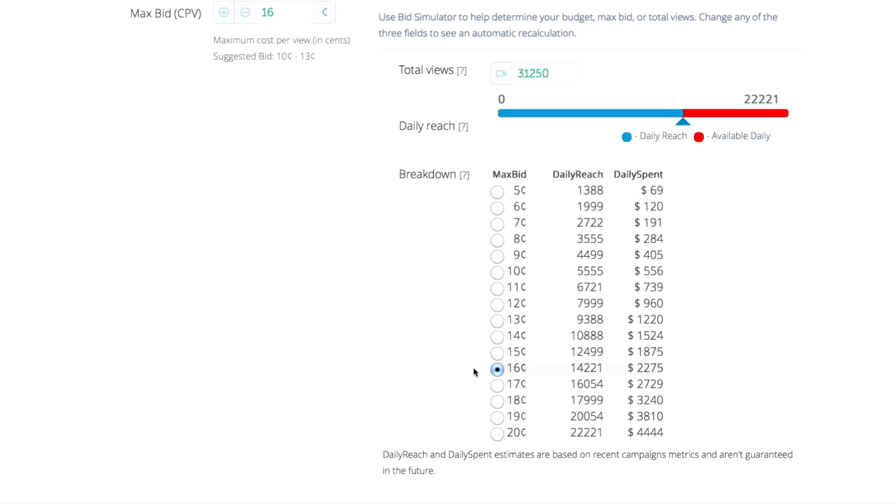
{"action": "scroll", "coordinate": [473, 368], "scroll_direction": "down", "scroll_amount": 2}
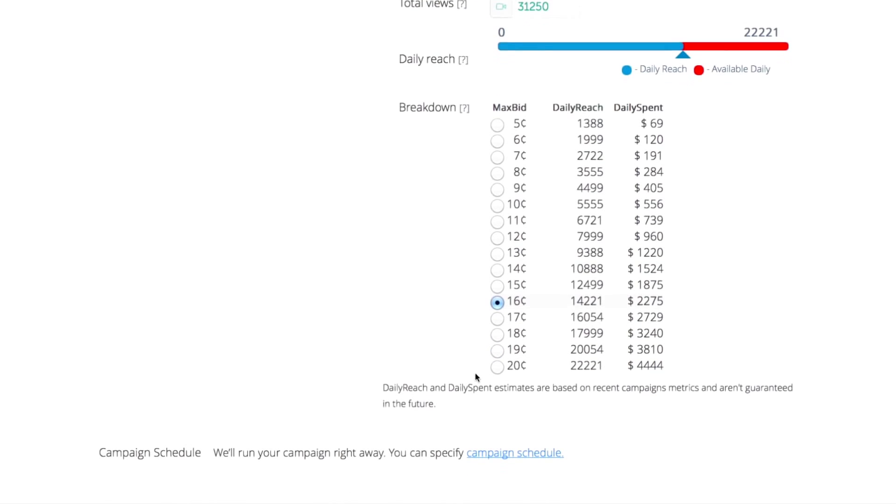
{"action": "scroll", "coordinate": [521, 452], "scroll_direction": "down", "scroll_amount": 4}
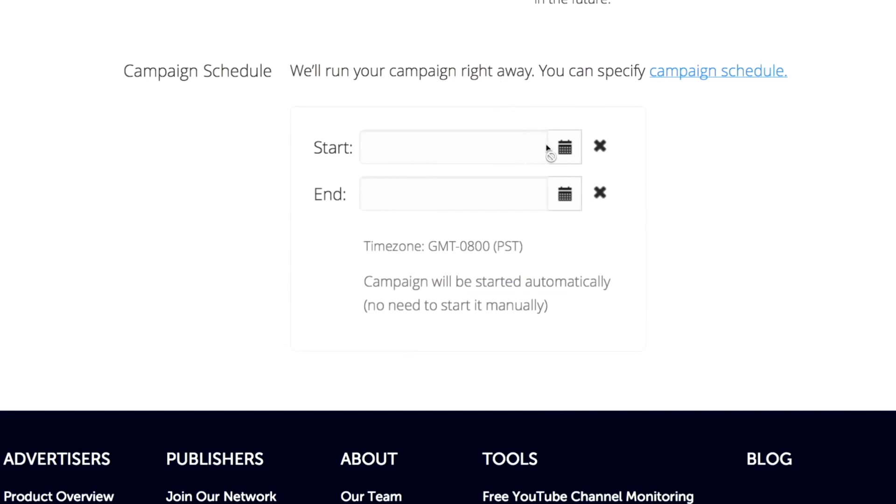
{"action": "left_click", "coordinate": [404, 339]}
{"action": "left_click", "coordinate": [527, 503]}
{"action": "left_click", "coordinate": [570, 199]}
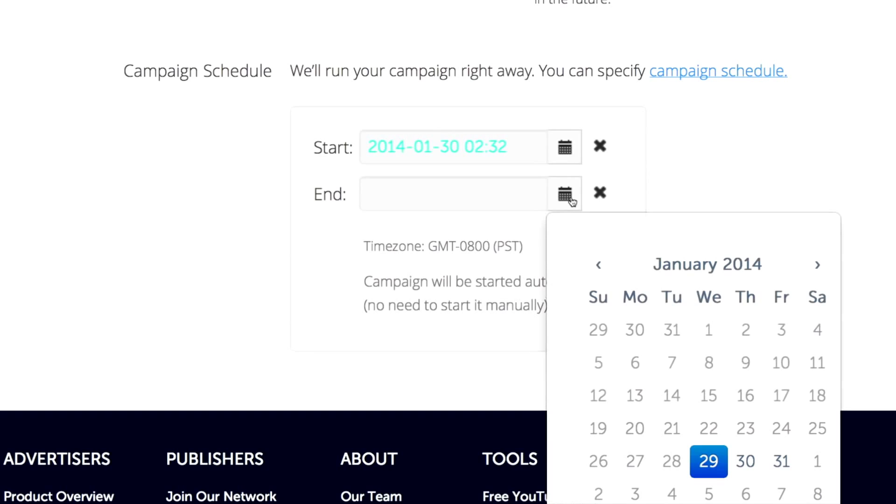
{"action": "left_click", "coordinate": [807, 267]}
{"action": "left_click", "coordinate": [709, 396]}
{"action": "left_click", "coordinate": [742, 162]}
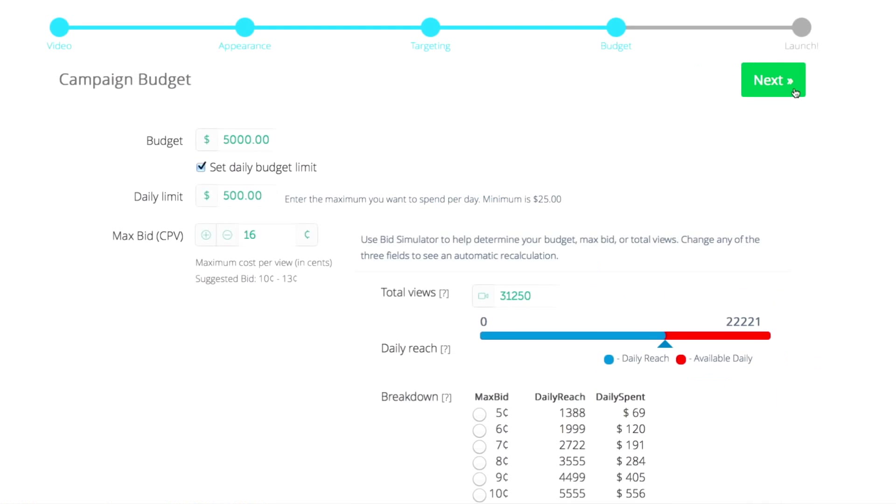
{"action": "left_click", "coordinate": [794, 92]}
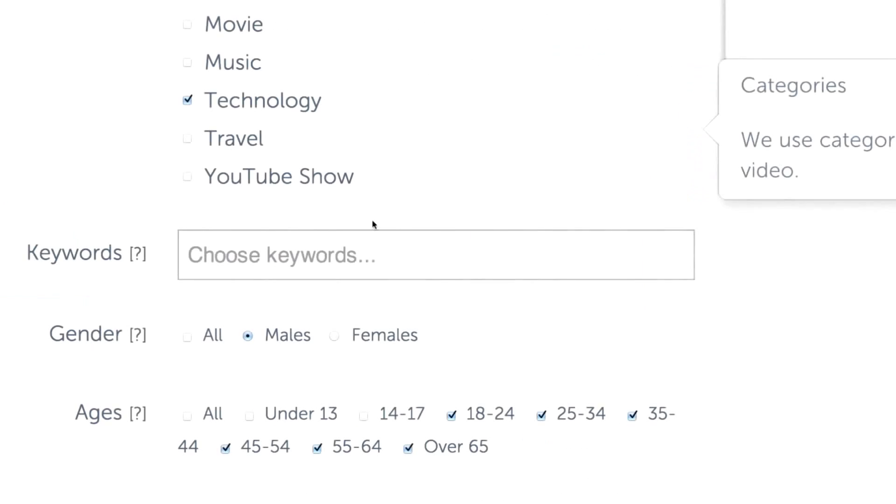
Add the keywords Viral Video, Short Film, Technology and Advertising to the campaign
{"action": "left_click", "coordinate": [371, 252]}
{"action": "type", "text": "Viral Video"}
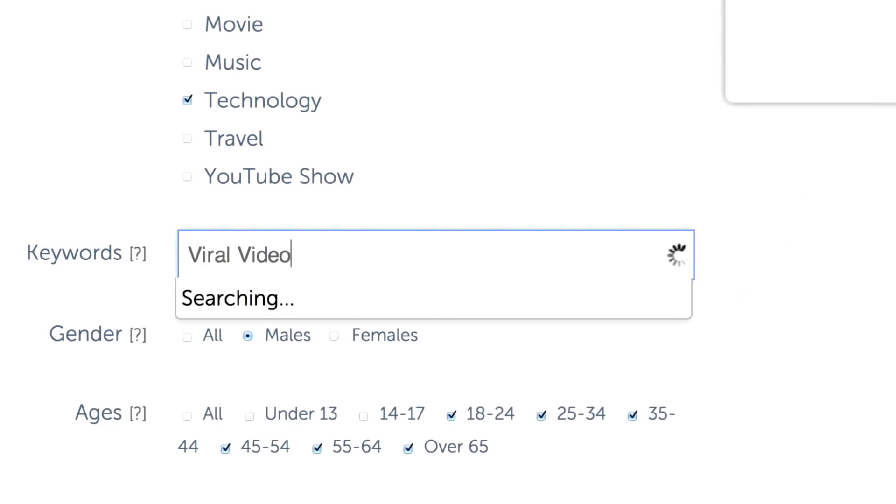
{"action": "key", "text": "Return"}
{"action": "type", "text": "Short Film"}
{"action": "key", "text": "Return"}
{"action": "type", "text": "Technology"}
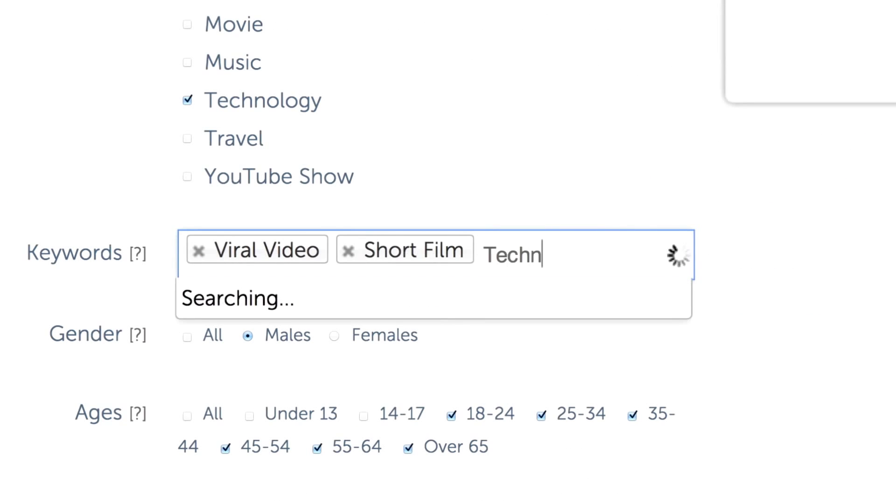
{"action": "key", "text": "Return"}
{"action": "type", "text": "Advertising"}
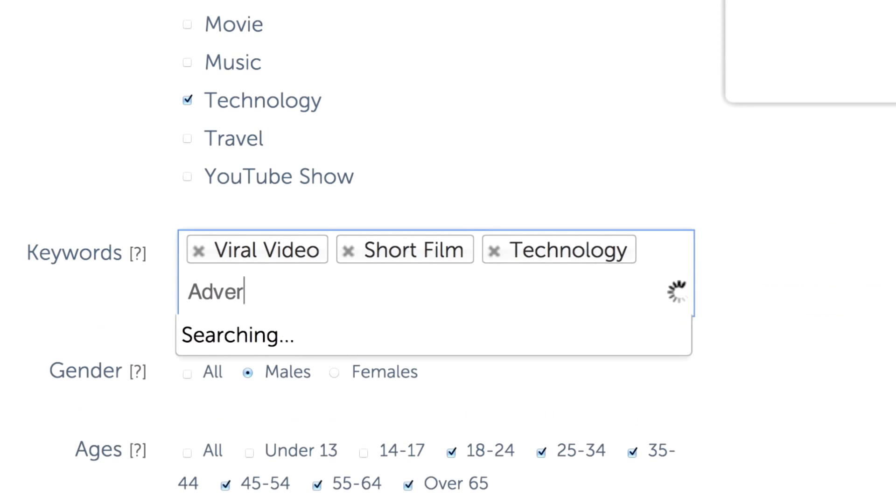
{"action": "key", "text": "Return"}
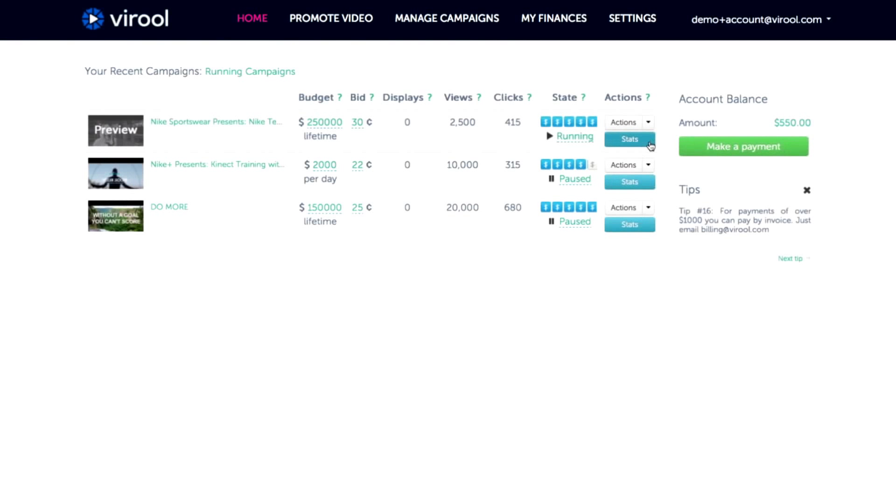
Open the statistics of the running Nike Sportswear campaign and review its real-time, YouTube and social media figures
{"action": "left_click", "coordinate": [650, 145]}
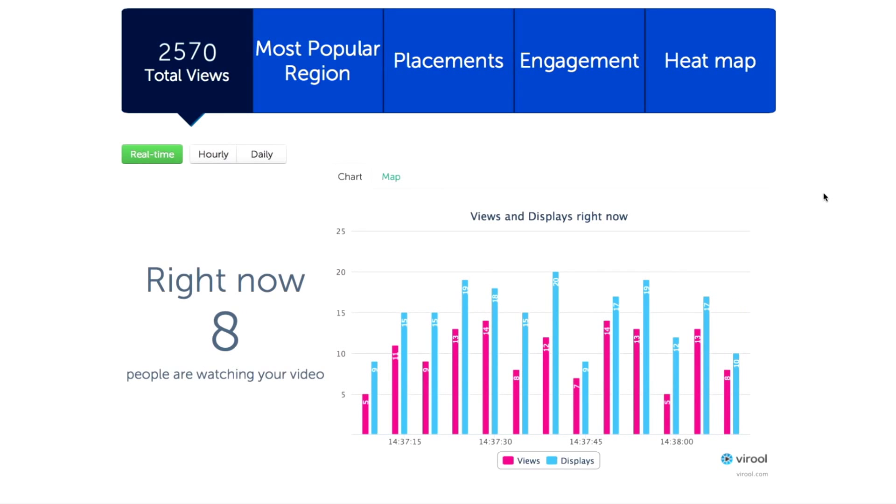
{"action": "scroll", "coordinate": [825, 197], "scroll_direction": "down", "scroll_amount": 5}
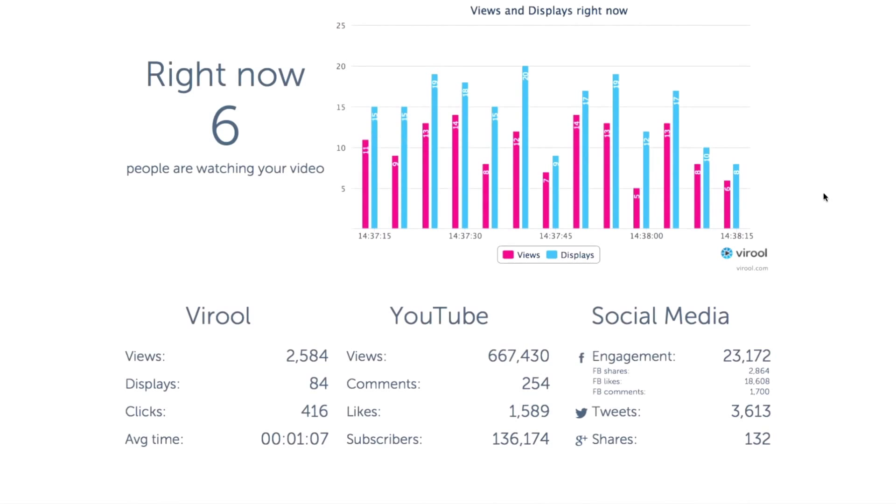
{"action": "mouse_move", "coordinate": [178, 423]}
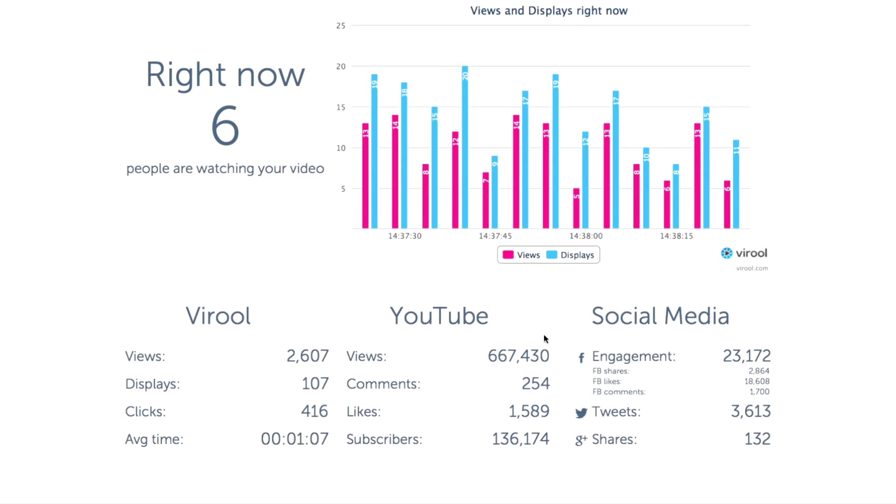
{"action": "mouse_move", "coordinate": [642, 360]}
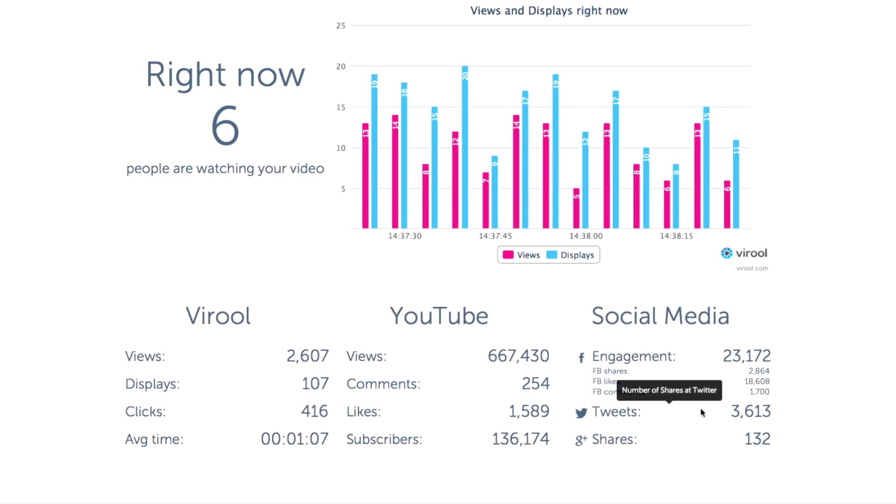
{"action": "scroll", "coordinate": [806, 423], "scroll_direction": "down", "scroll_amount": 5}
{"action": "scroll", "coordinate": [806, 423], "scroll_direction": "down", "scroll_amount": 2}
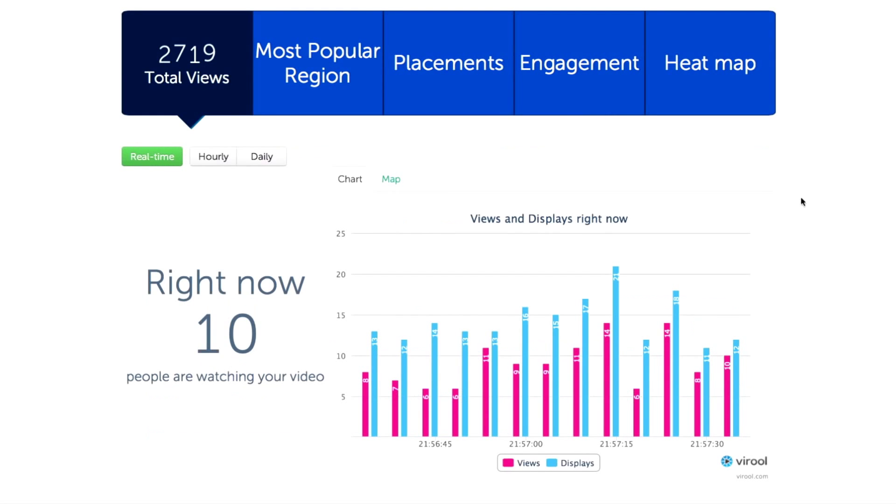
Show the campaign's total views by day over its lifetime as a cumulative absolute chart
{"action": "left_click", "coordinate": [215, 158]}
{"action": "left_click", "coordinate": [260, 139]}
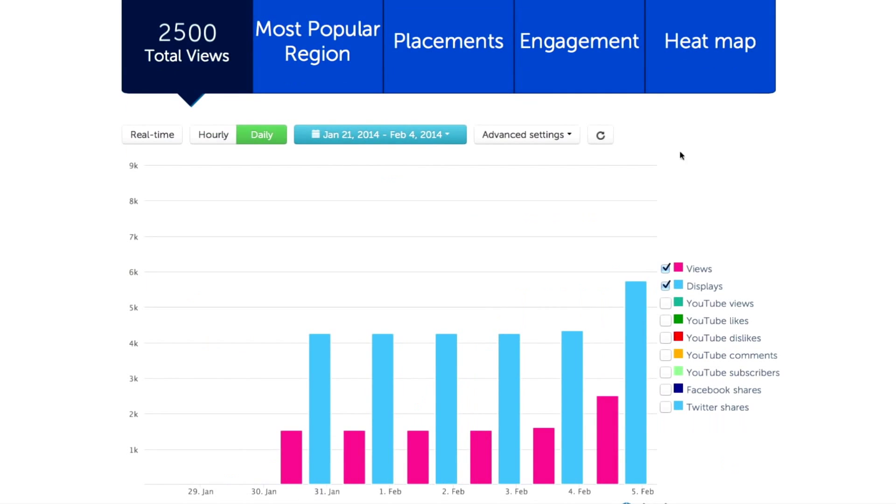
{"action": "left_click", "coordinate": [452, 139]}
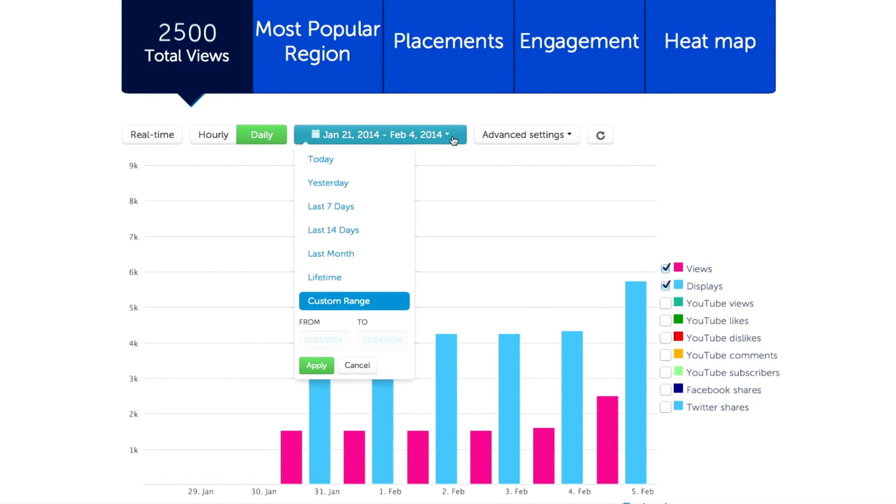
{"action": "left_click", "coordinate": [345, 276]}
{"action": "left_click", "coordinate": [551, 123]}
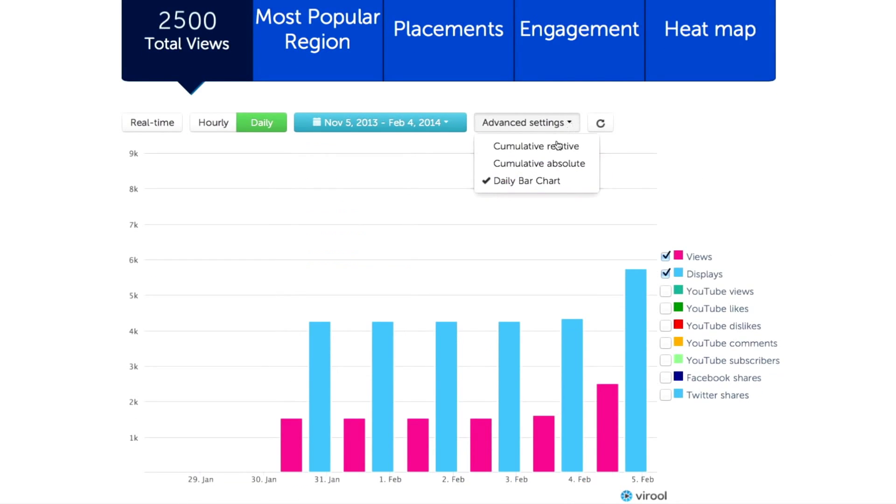
{"action": "left_click", "coordinate": [544, 165]}
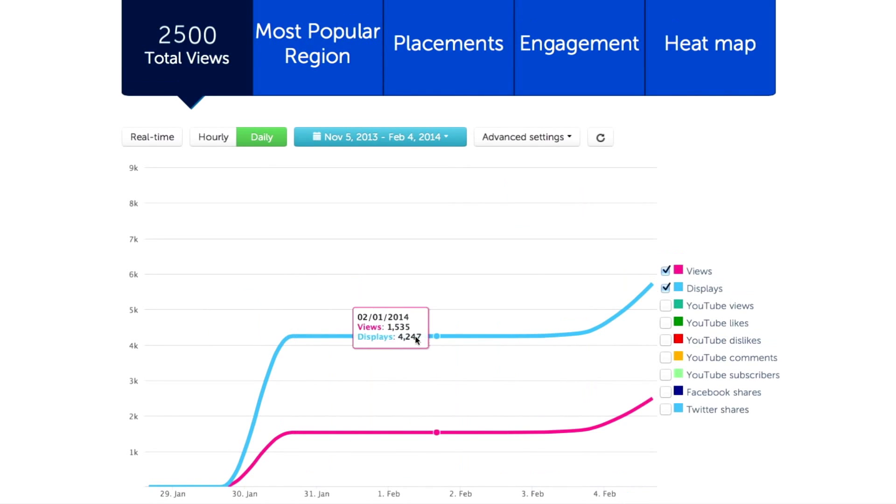